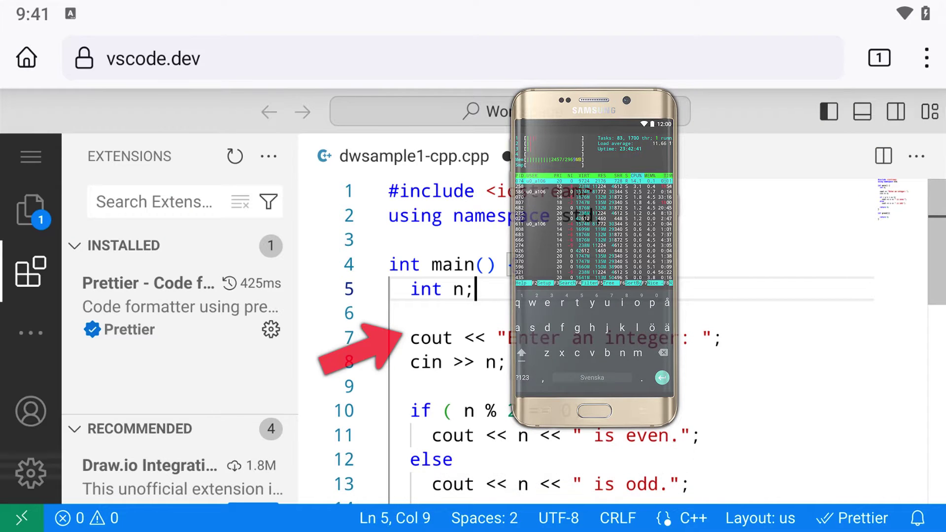
Step: Hide the Extensions side bar so the C++ source file fills the editor
{"action": "key", "text": "ctrl+b"}
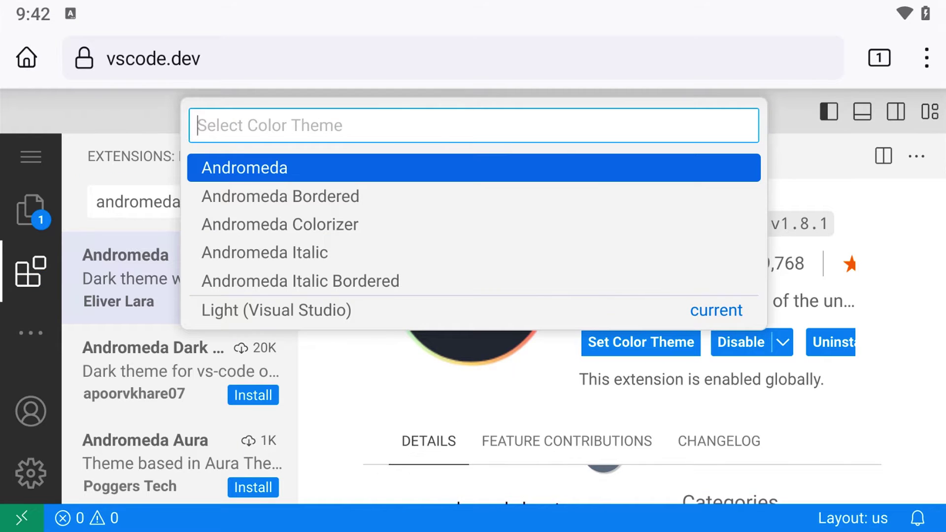
Step: Apply the Andromeda theme, check it on dwsample1-cpp.cpp, and open the Andromeda extension page
{"action": "key", "text": "Return"}
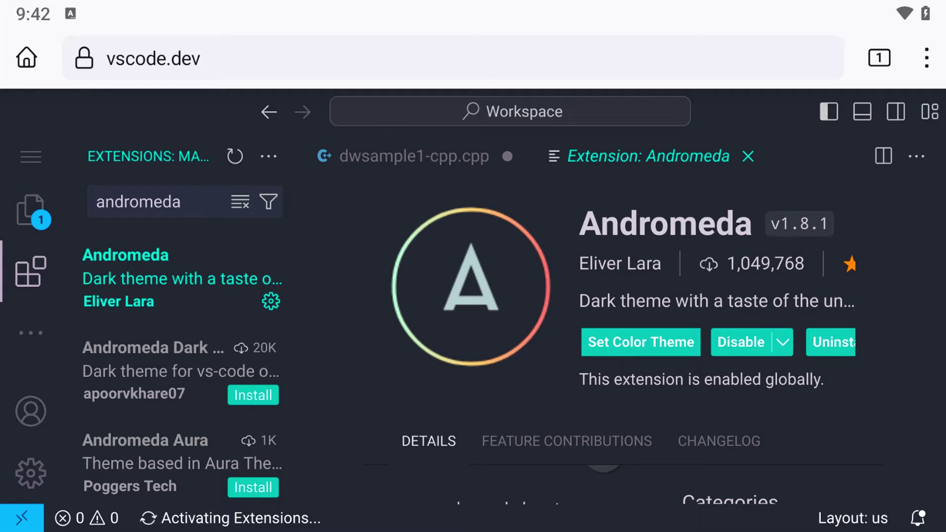
{"action": "left_click", "coordinate": [414, 156]}
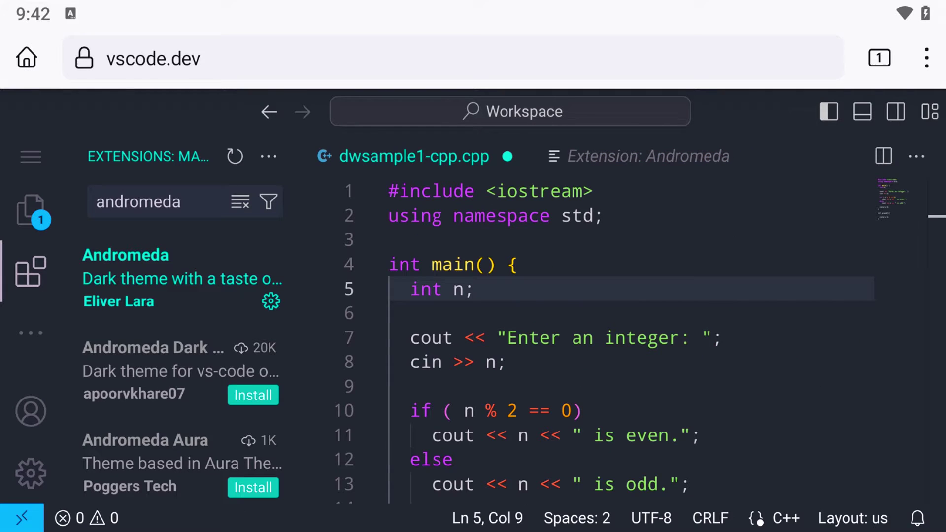
{"action": "left_click", "coordinate": [507, 362]}
{"action": "scroll", "coordinate": [628, 333], "scroll_direction": "down", "scroll_amount": 2}
{"action": "scroll", "coordinate": [628, 340], "scroll_direction": "down", "scroll_amount": 2}
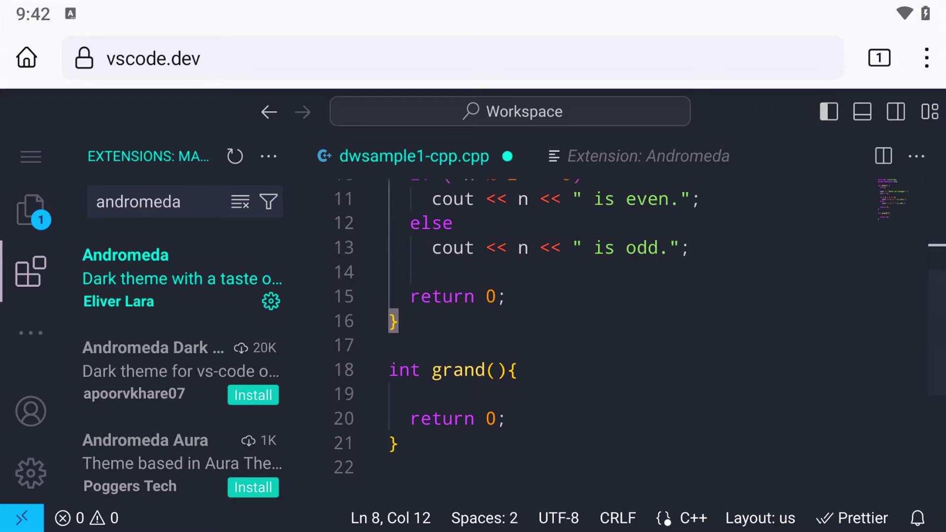
{"action": "scroll", "coordinate": [628, 340], "scroll_direction": "up", "scroll_amount": 4}
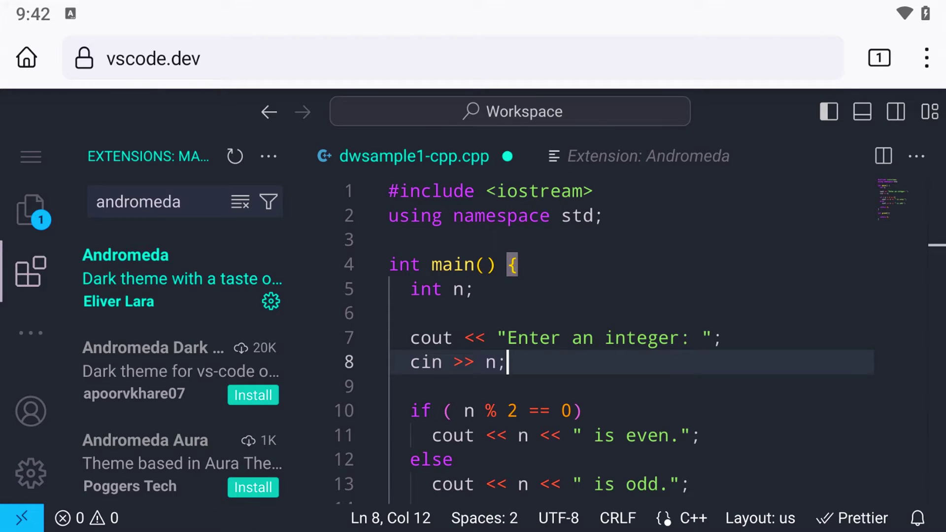
{"action": "key", "text": "ctrl+b"}
{"action": "key", "text": "ctrl+b"}
{"action": "left_click", "coordinate": [181, 278]}
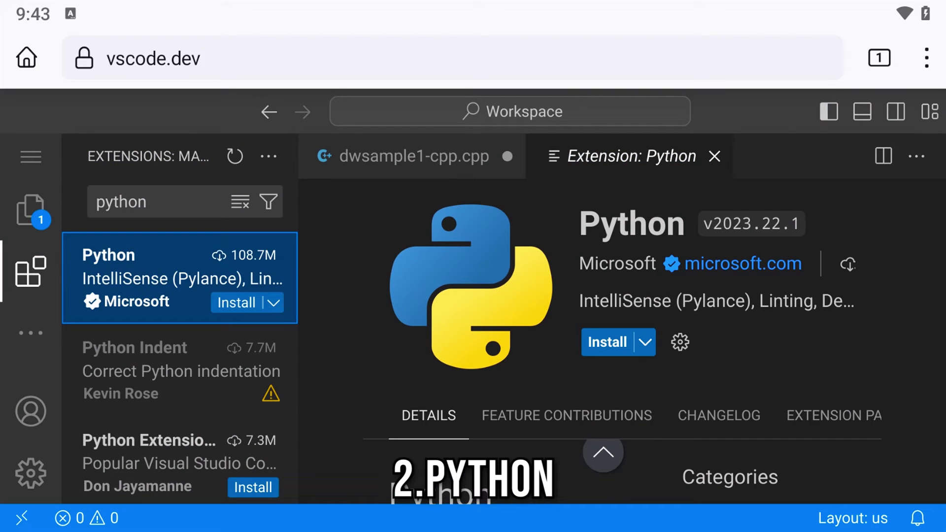
{"action": "scroll", "coordinate": [488, 473], "scroll_direction": "down", "scroll_amount": 3}
{"action": "scroll", "coordinate": [489, 473], "scroll_direction": "down", "scroll_amount": 3}
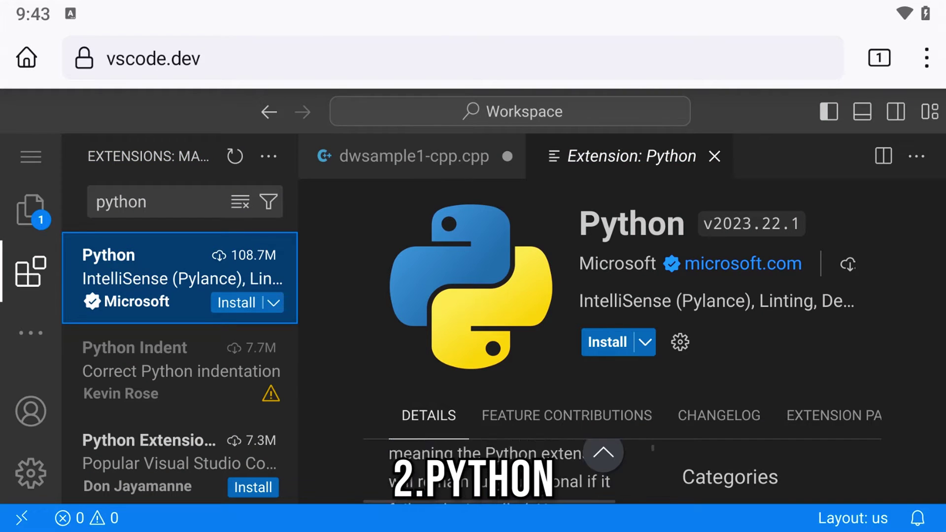
{"action": "scroll", "coordinate": [488, 473], "scroll_direction": "down", "scroll_amount": 3}
{"action": "scroll", "coordinate": [488, 473], "scroll_direction": "down", "scroll_amount": 3}
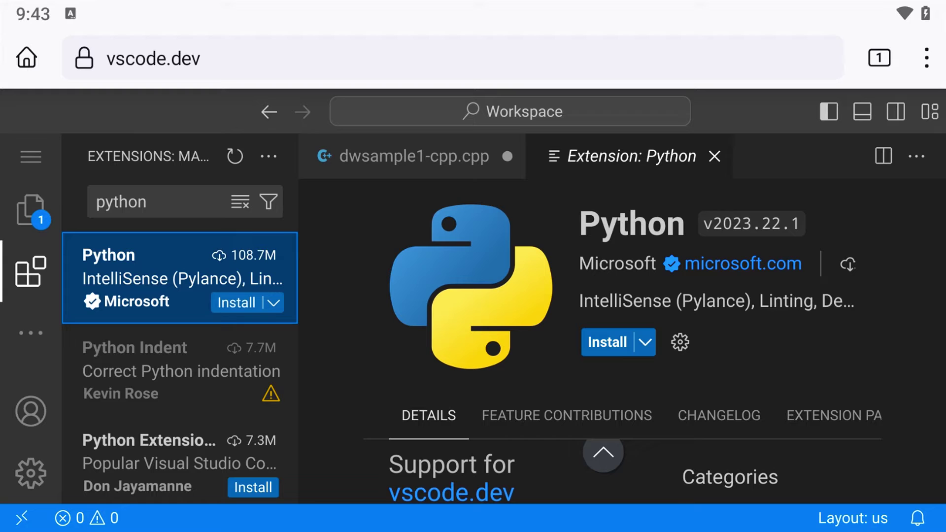
Step: Install Microsoft's Python extension and dismiss the limited-functionality notice
{"action": "left_click", "coordinate": [607, 342]}
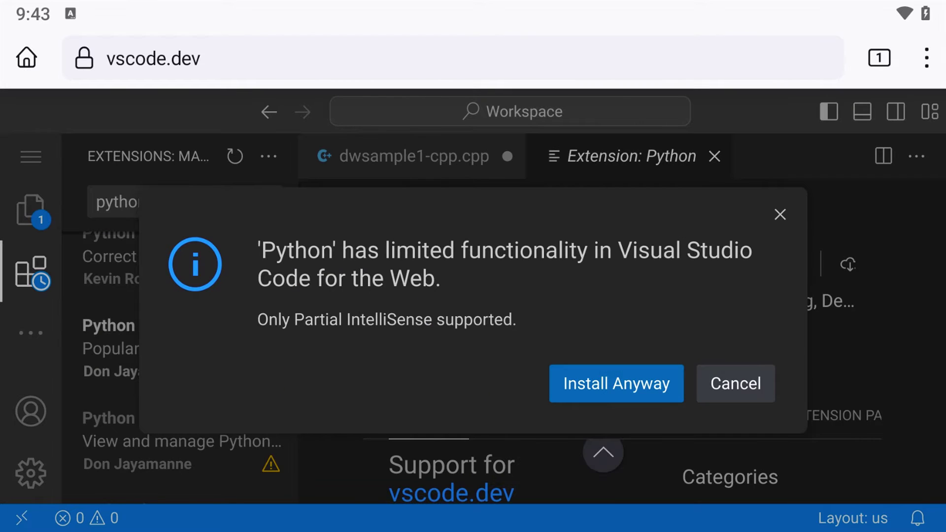
{"action": "left_click", "coordinate": [612, 382]}
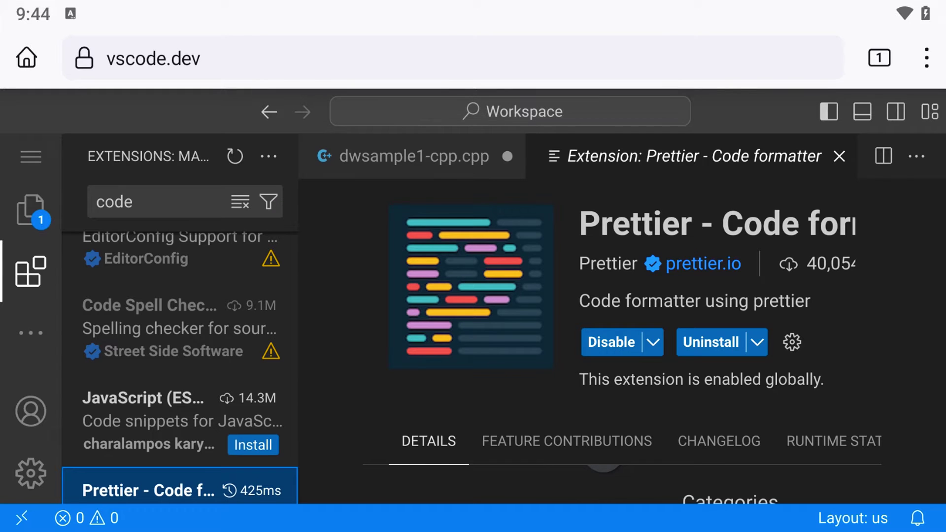
Step: Return to dwsample1-cpp.cpp, cycle the Explorer and Extensions views, then hide the side bar
{"action": "key", "text": "ctrl+Page_Up"}
{"action": "key", "text": "ctrl+shift+e"}
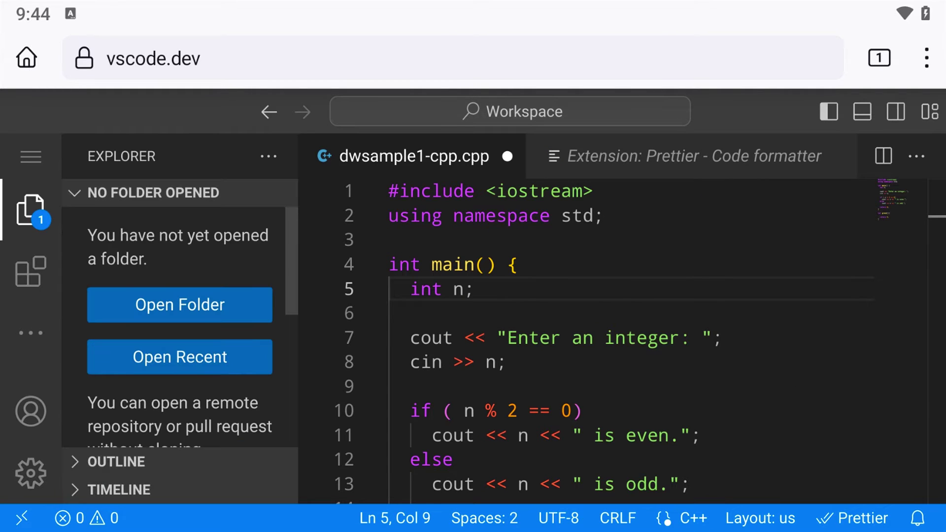
{"action": "key", "text": "ctrl+shift+x"}
{"action": "key", "text": "ctrl+b"}
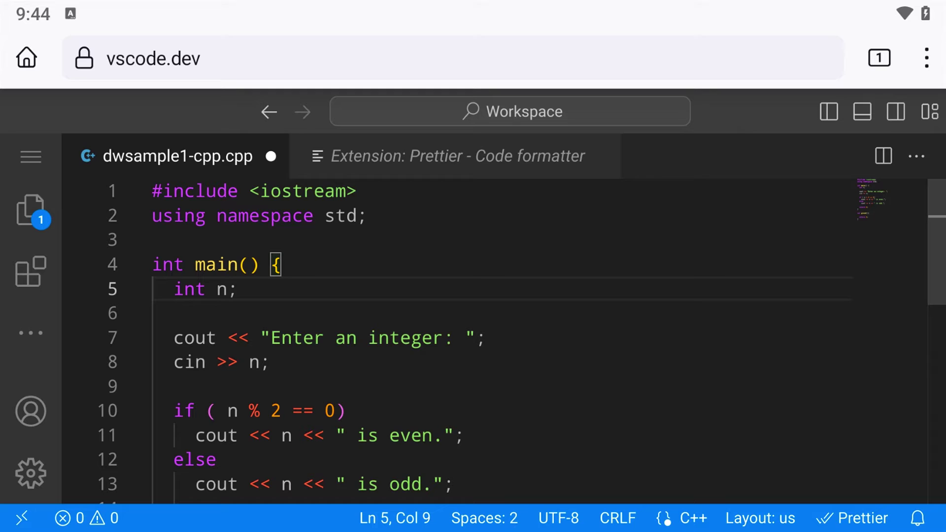
{"action": "key", "text": "Up"}
{"action": "key", "text": "Up"}
{"action": "scroll", "coordinate": [503, 332], "scroll_direction": "down", "scroll_amount": 2}
{"action": "scroll", "coordinate": [503, 333], "scroll_direction": "down", "scroll_amount": 2}
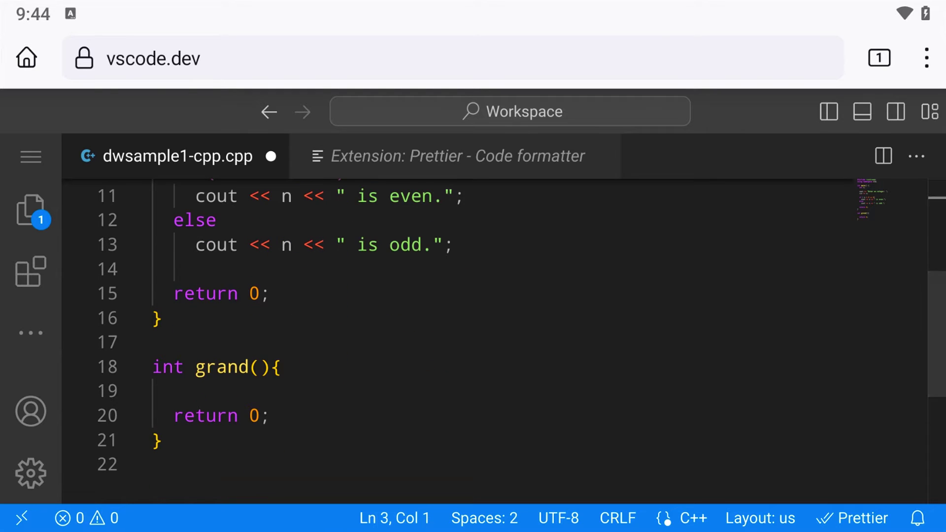
{"action": "scroll", "coordinate": [503, 333], "scroll_direction": "up", "scroll_amount": 5}
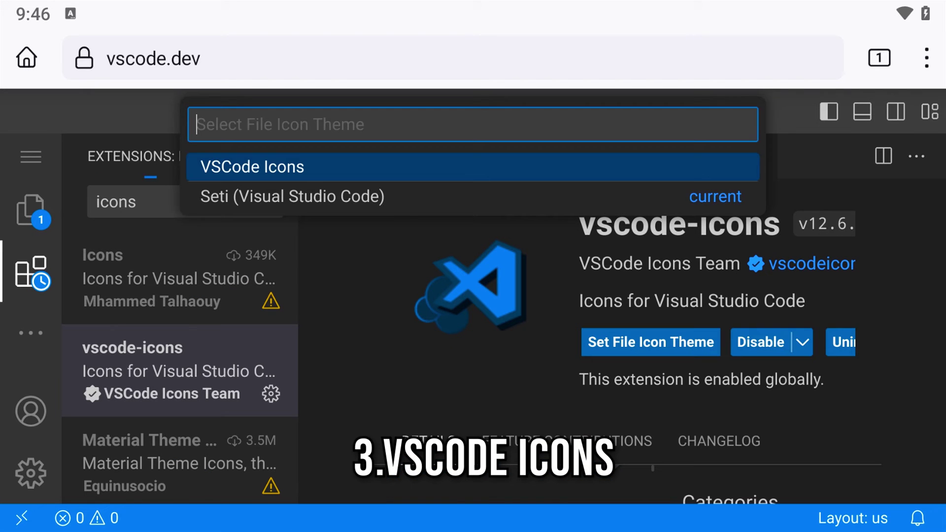
Step: Make VSCode Icons the file icon theme and clear the extension search query
{"action": "key", "text": "Return"}
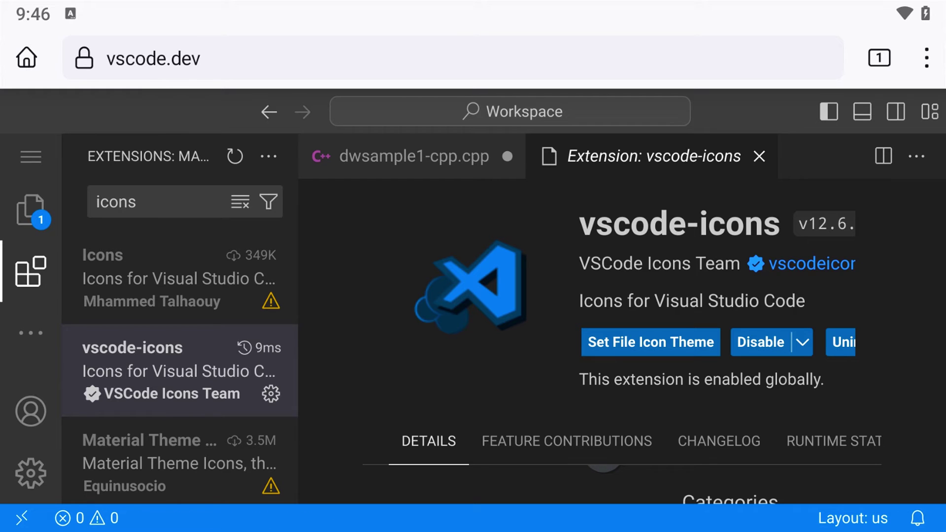
{"action": "scroll", "coordinate": [180, 362], "scroll_direction": "down", "scroll_amount": 2}
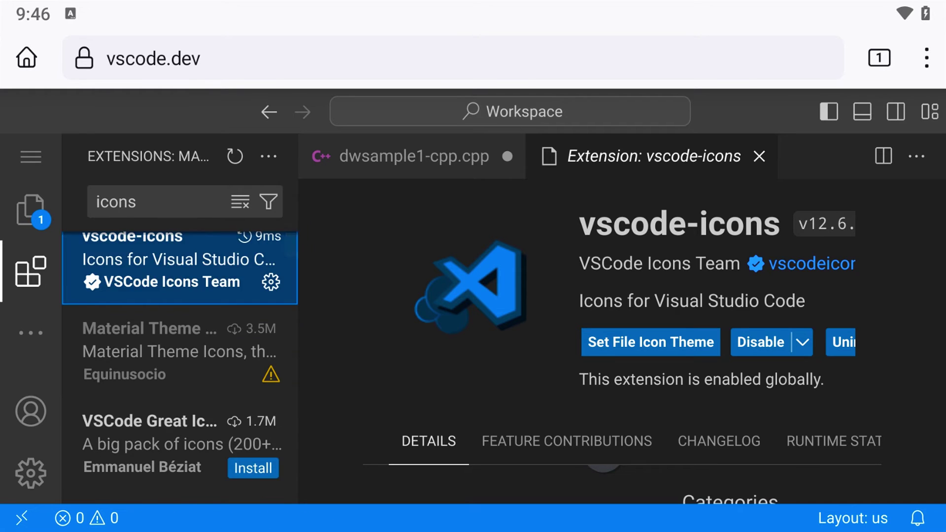
{"action": "scroll", "coordinate": [180, 362], "scroll_direction": "down", "scroll_amount": 3}
{"action": "scroll", "coordinate": [181, 362], "scroll_direction": "up", "scroll_amount": 1}
{"action": "scroll", "coordinate": [180, 363], "scroll_direction": "up", "scroll_amount": 5}
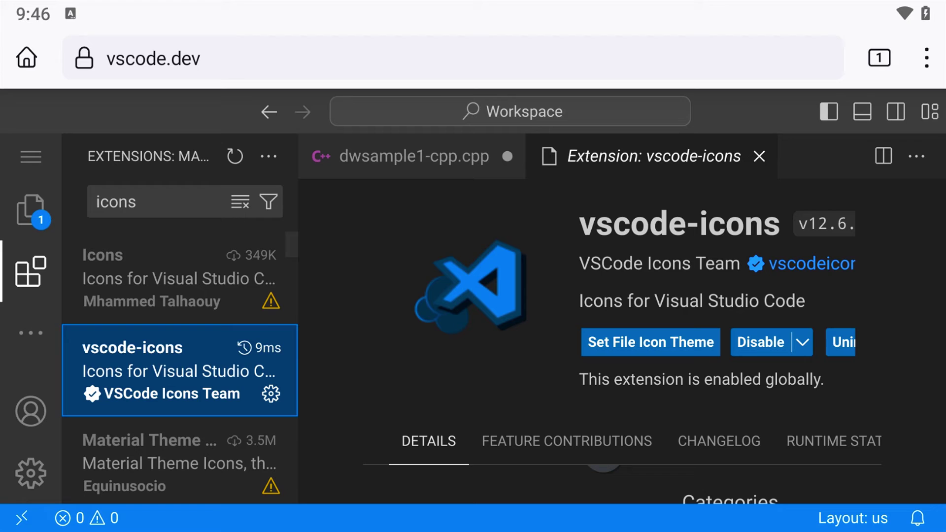
{"action": "left_click", "coordinate": [148, 202]}
{"action": "key", "text": "BackSpace"}
{"action": "key", "text": "BackSpace"}
{"action": "key", "text": "BackSpace"}
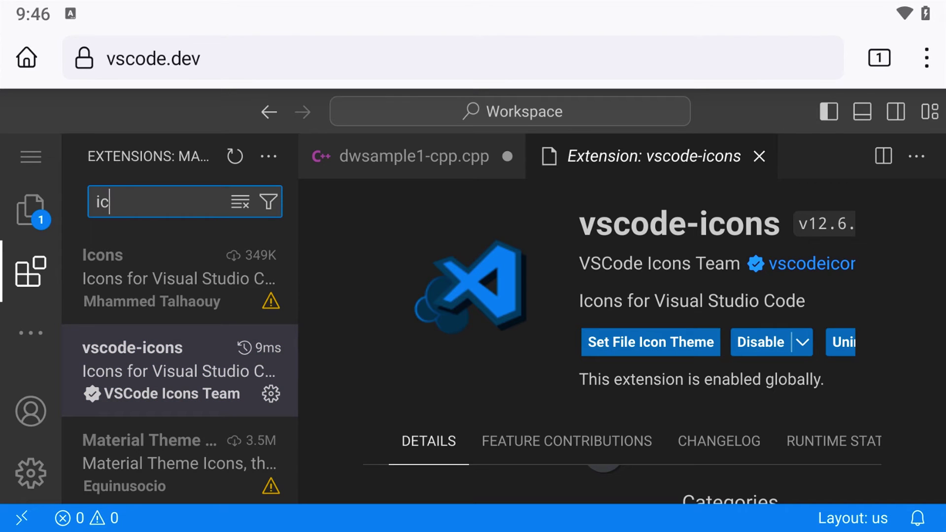
{"action": "key", "text": "BackSpace"}
{"action": "key", "text": "BackSpace"}
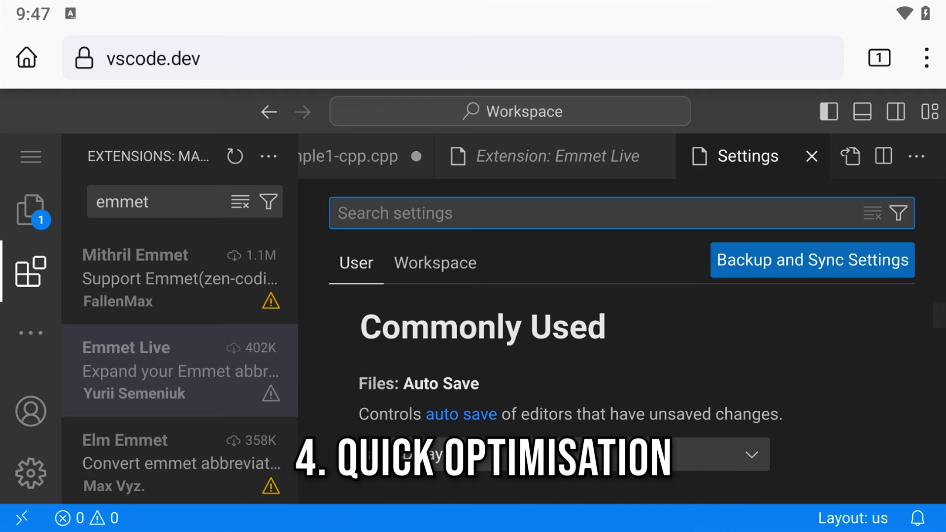
{"action": "scroll", "coordinate": [621, 402], "scroll_direction": "down", "scroll_amount": 2}
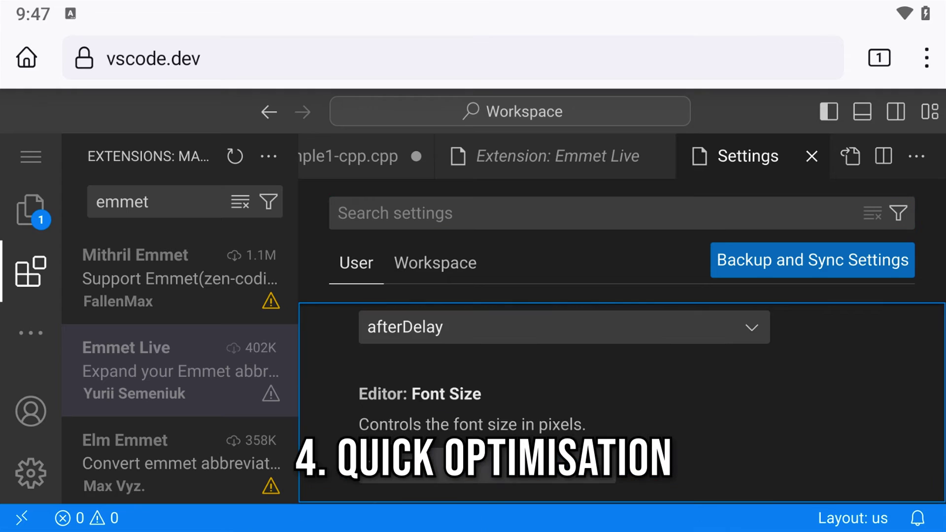
{"action": "scroll", "coordinate": [621, 403], "scroll_direction": "down", "scroll_amount": 1}
{"action": "scroll", "coordinate": [621, 403], "scroll_direction": "down", "scroll_amount": 2}
{"action": "scroll", "coordinate": [621, 403], "scroll_direction": "down", "scroll_amount": 3}
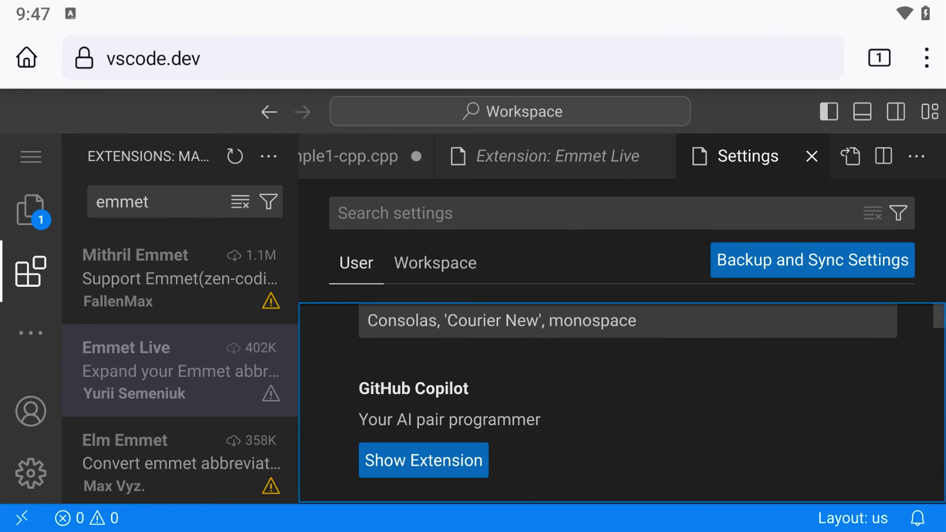
{"action": "scroll", "coordinate": [621, 403], "scroll_direction": "down", "scroll_amount": 2}
{"action": "scroll", "coordinate": [620, 402], "scroll_direction": "down", "scroll_amount": 1}
{"action": "scroll", "coordinate": [621, 403], "scroll_direction": "up", "scroll_amount": 1}
{"action": "scroll", "coordinate": [620, 403], "scroll_direction": "up", "scroll_amount": 3}
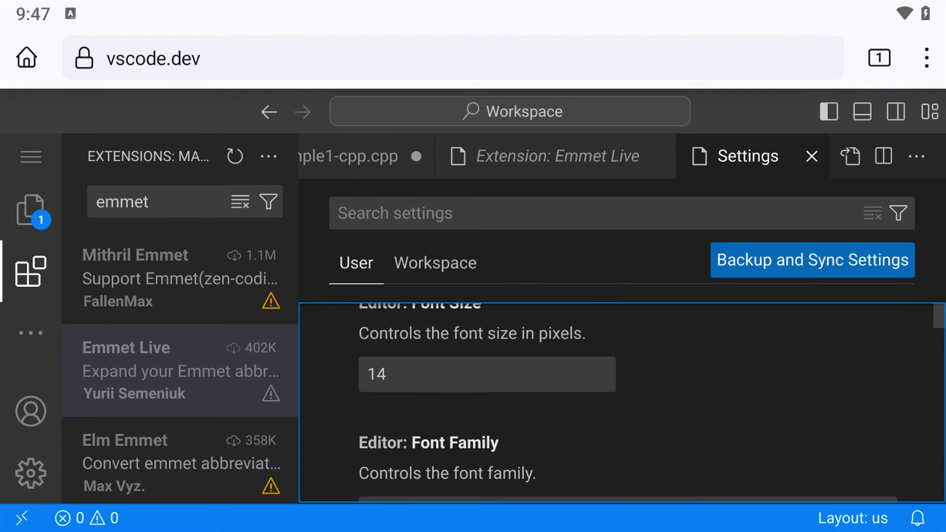
{"action": "scroll", "coordinate": [621, 402], "scroll_direction": "down", "scroll_amount": 2}
{"action": "scroll", "coordinate": [621, 403], "scroll_direction": "down", "scroll_amount": 1}
{"action": "scroll", "coordinate": [620, 403], "scroll_direction": "down", "scroll_amount": 1}
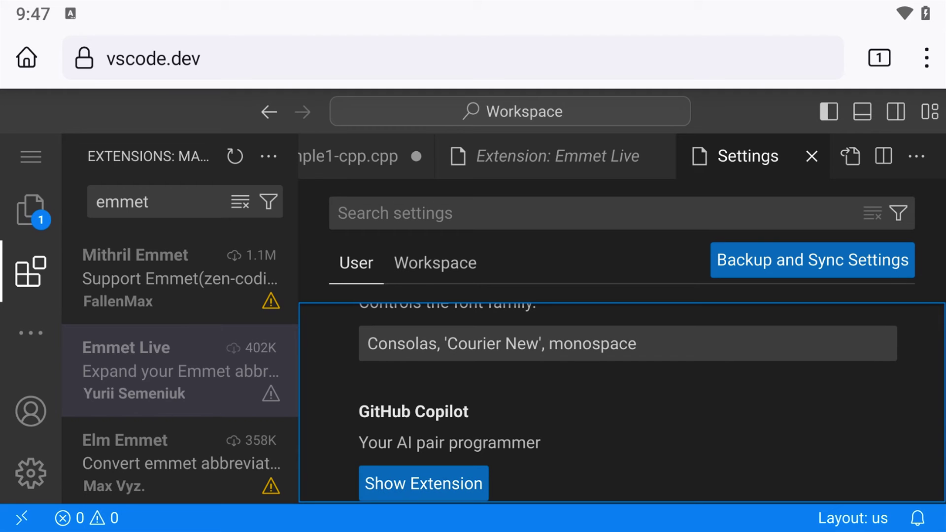
Step: Uncheck Editor: Code Lens in the 'lens' settings search, then clear the search
{"action": "key", "text": "ctrl+f"}
{"action": "type", "text": "lens"}
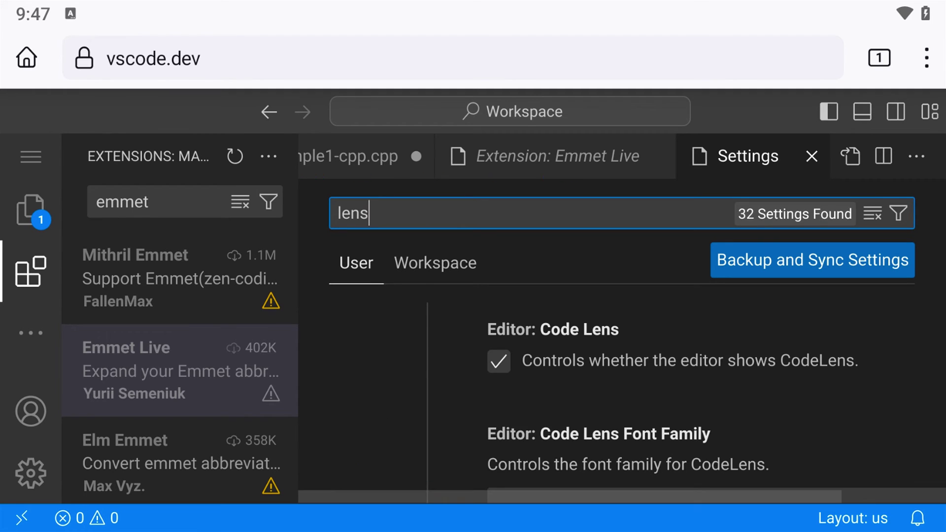
{"action": "key", "text": "Down"}
{"action": "key", "text": "space"}
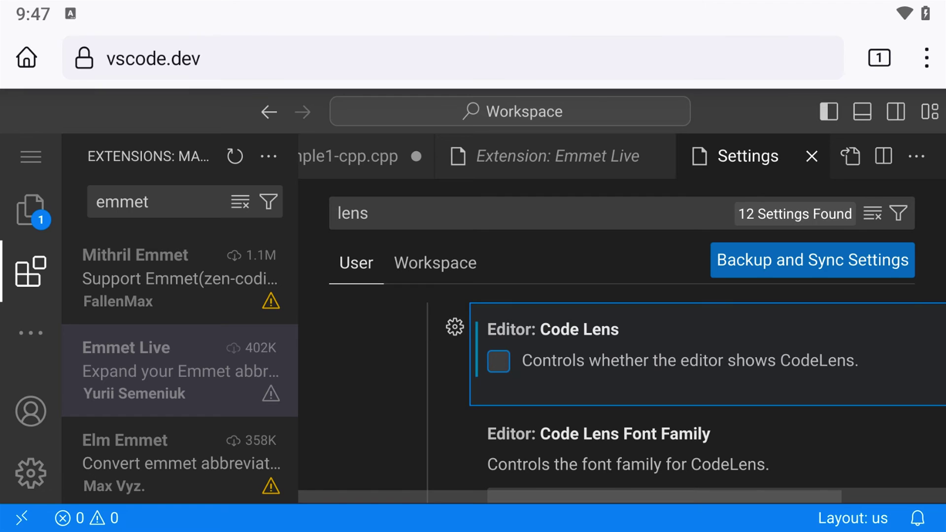
{"action": "key", "text": "ctrl+f"}
{"action": "key", "text": "Escape"}
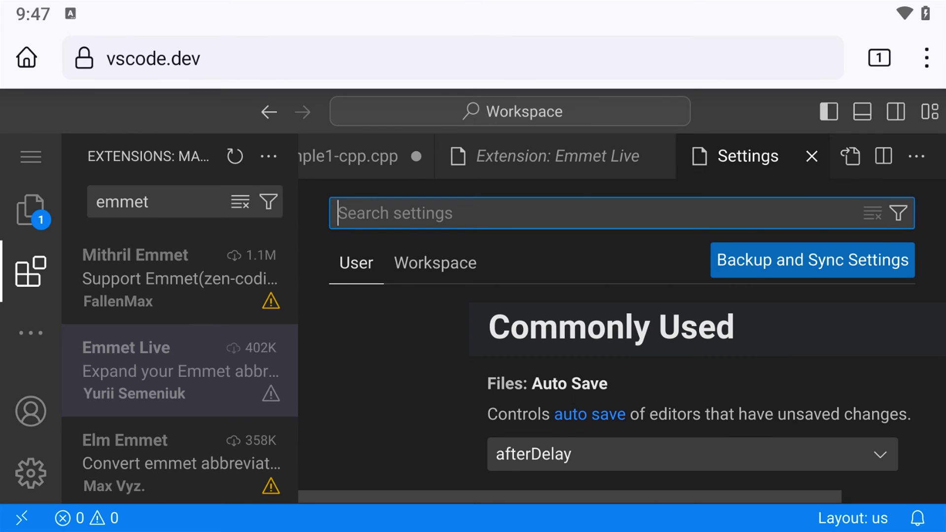
{"action": "type", "text": "mini "}
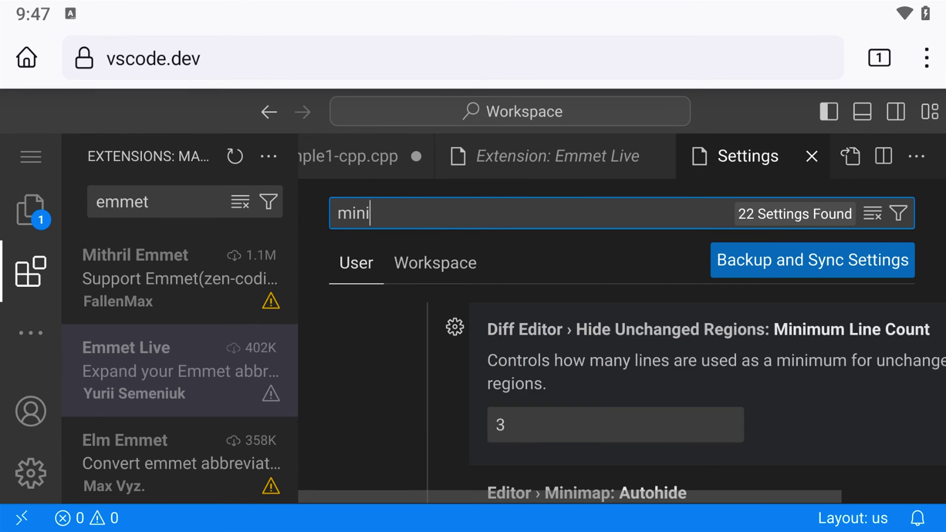
{"action": "type", "text": "ma"}
{"action": "scroll", "coordinate": [621, 402], "scroll_direction": "down", "scroll_amount": 2}
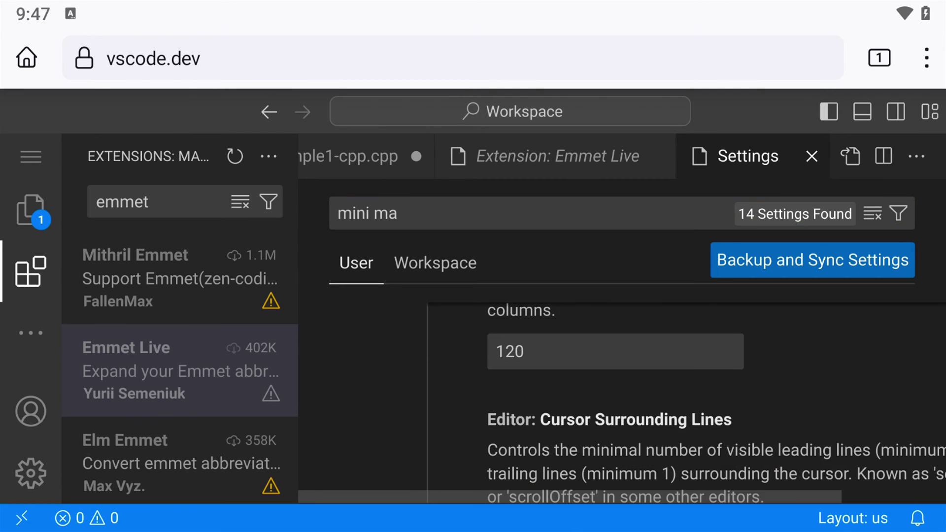
{"action": "scroll", "coordinate": [621, 403], "scroll_direction": "down", "scroll_amount": 4}
{"action": "scroll", "coordinate": [621, 403], "scroll_direction": "down", "scroll_amount": 2}
{"action": "scroll", "coordinate": [621, 403], "scroll_direction": "down", "scroll_amount": 3}
{"action": "scroll", "coordinate": [621, 403], "scroll_direction": "down", "scroll_amount": 3}
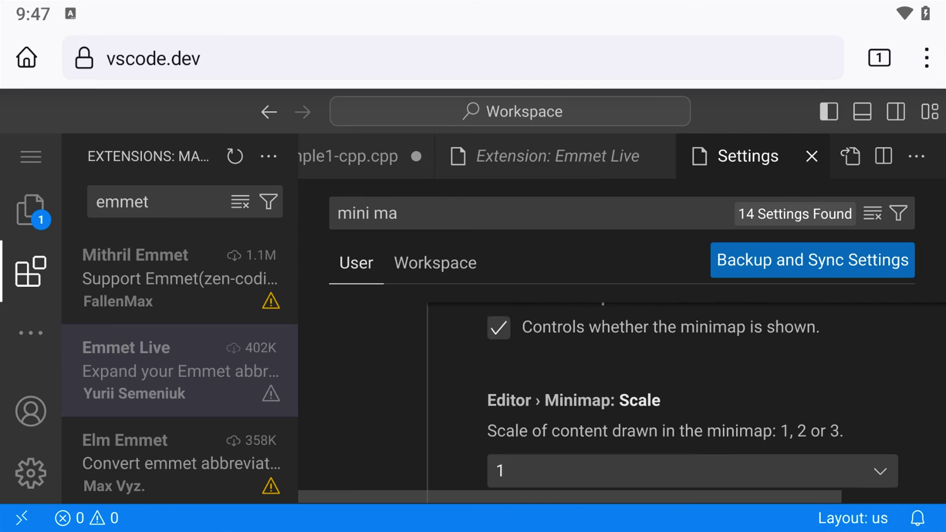
{"action": "scroll", "coordinate": [621, 403], "scroll_direction": "up", "scroll_amount": 3}
{"action": "scroll", "coordinate": [620, 403], "scroll_direction": "up", "scroll_amount": 3}
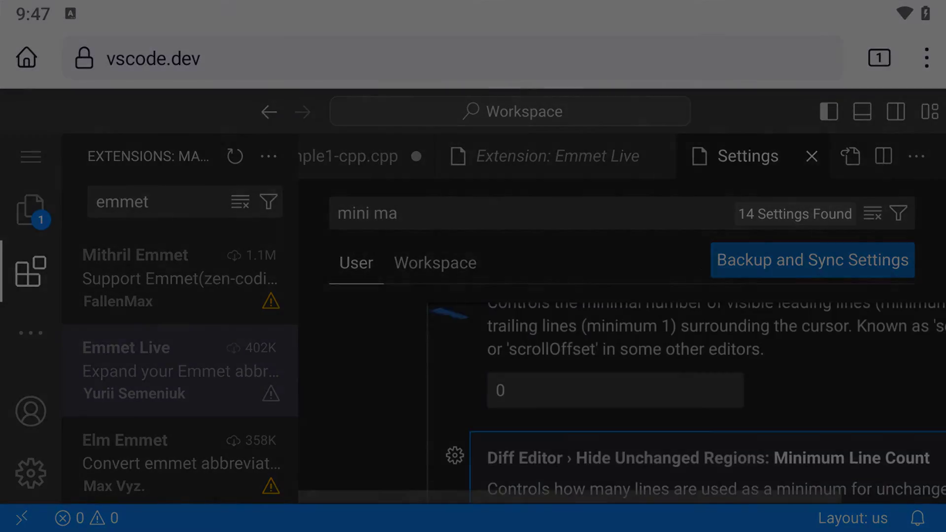